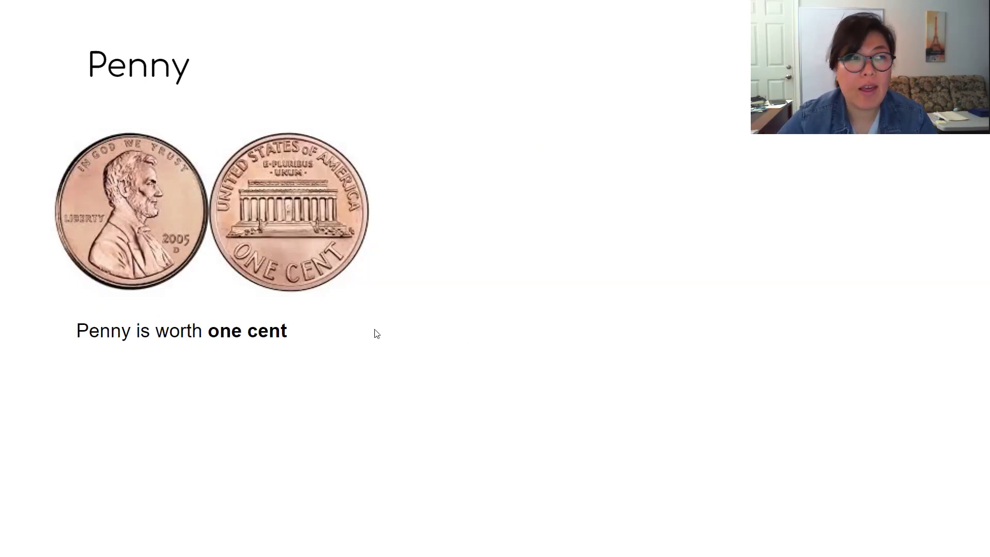
- Advance through the Nickel, Dime and Quarter slides to the Half-dollar (50 cents) slide
{"action": "key", "text": "Right"}
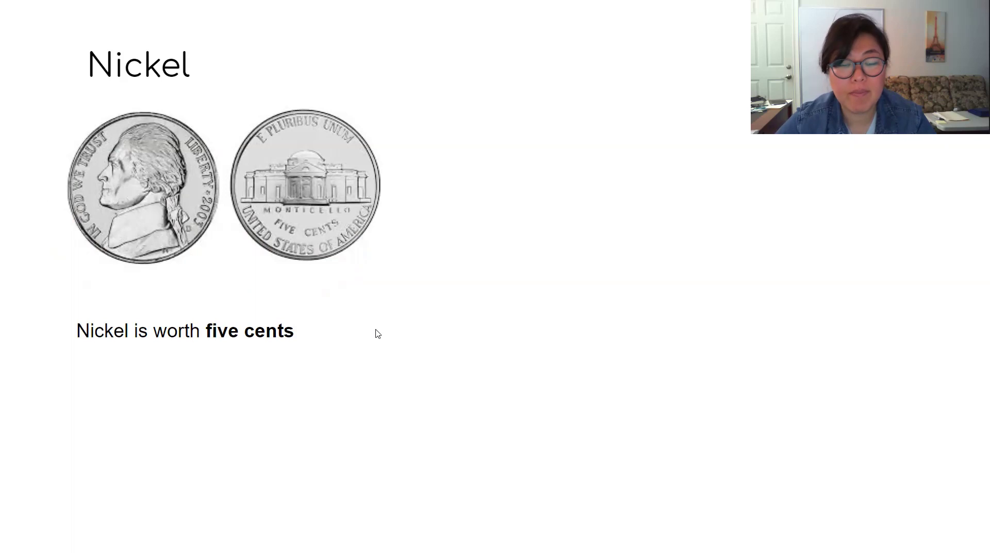
{"action": "key", "text": "Right"}
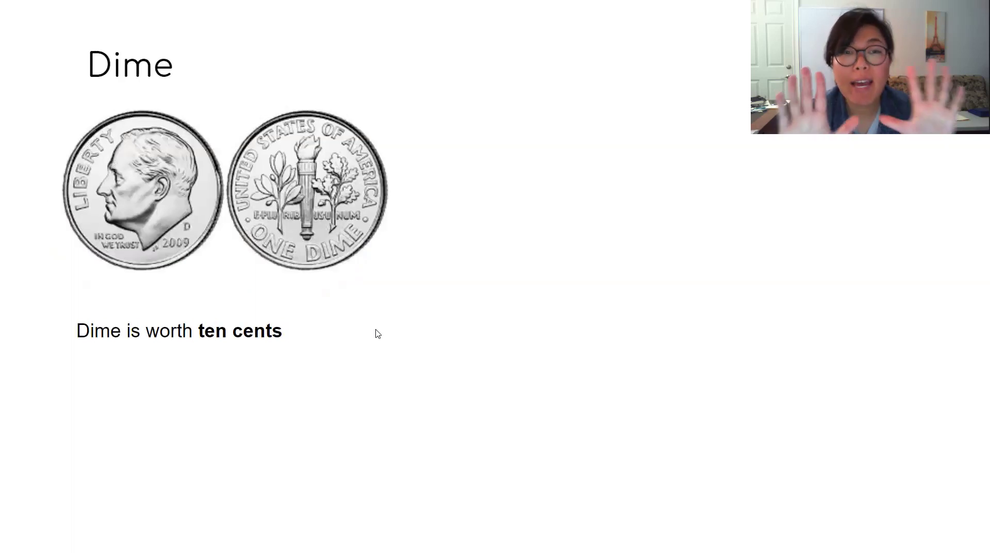
{"action": "key", "text": "Right"}
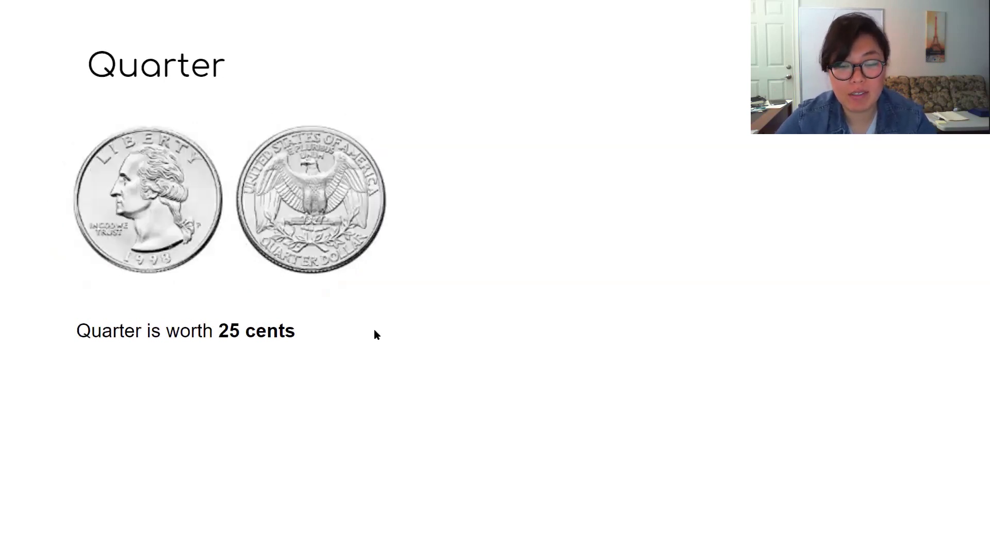
{"action": "key", "text": "Right"}
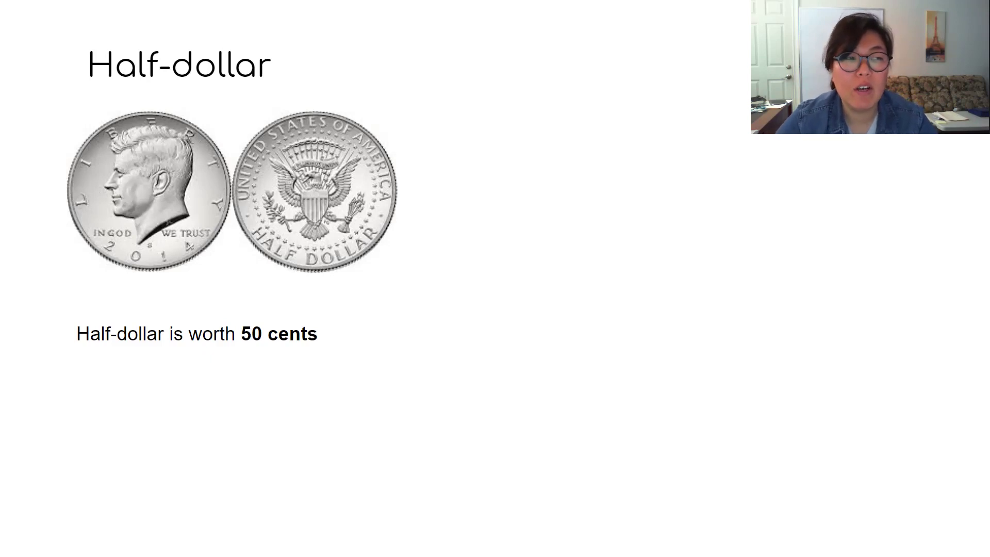
- Advance to the Dollar Coin slide showing one dollar, or 100 cents
{"action": "key", "text": "Right"}
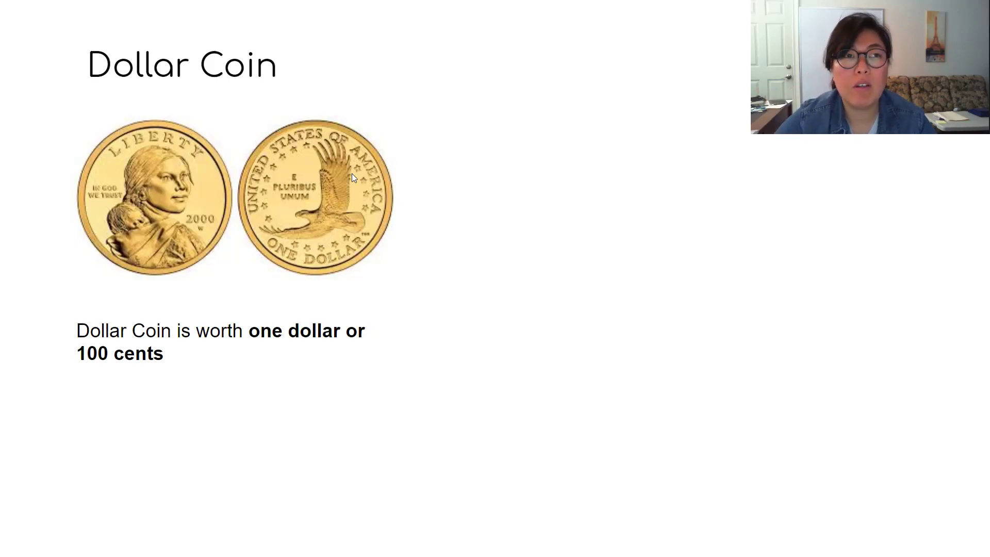
- Exit the slideshow and switch to the IXL 'Names and values of all coins' tab
{"action": "key", "text": "Escape"}
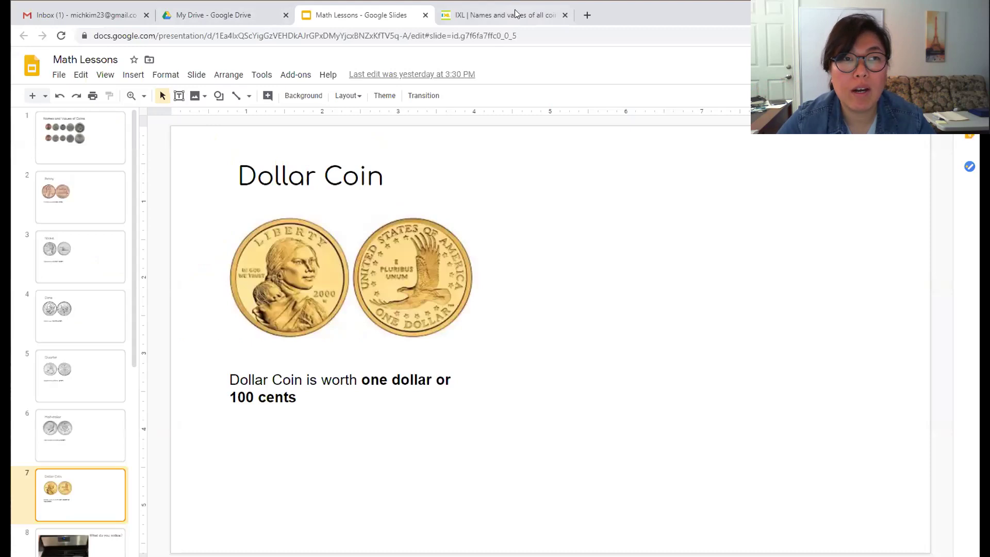
{"action": "left_click", "coordinate": [506, 14]}
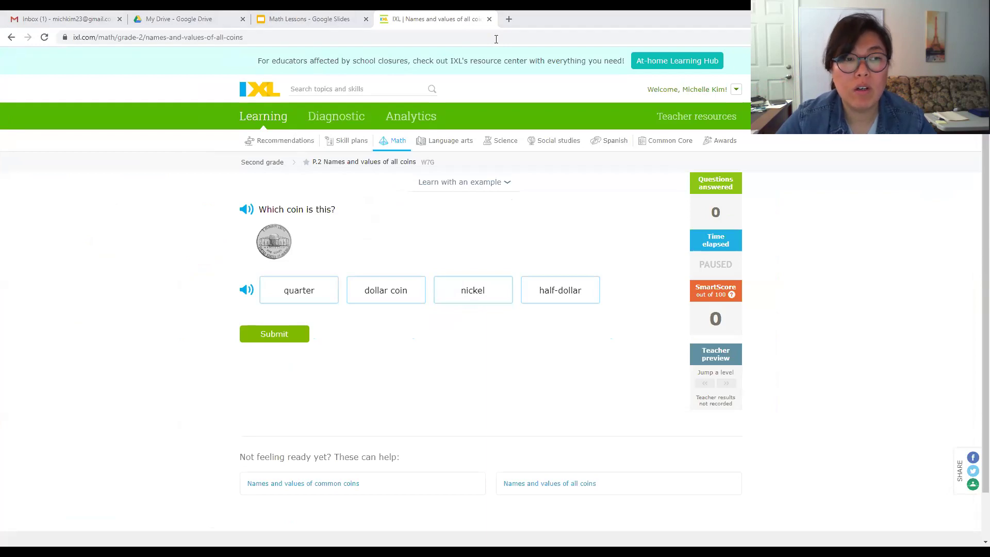
- Start a text annotation below the first IXL coin question for the P.2 label
{"action": "left_click", "coordinate": [507, 371]}
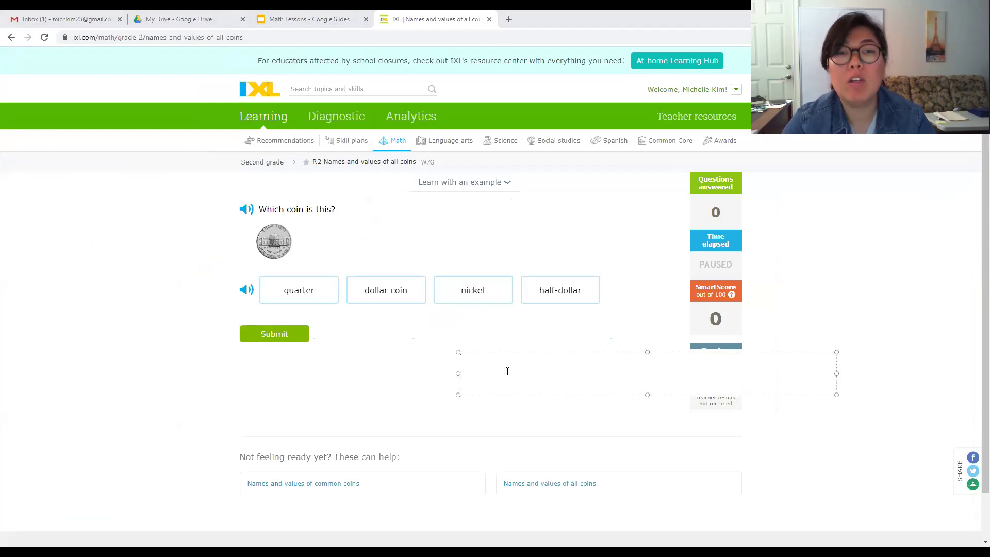
{"action": "type", "text": "P."}
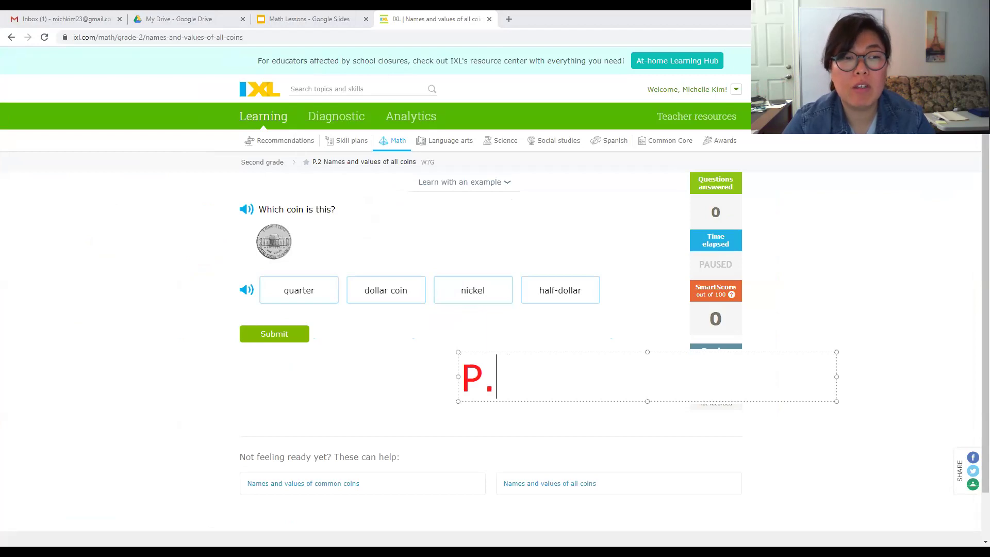
{"action": "type", "text": "2"}
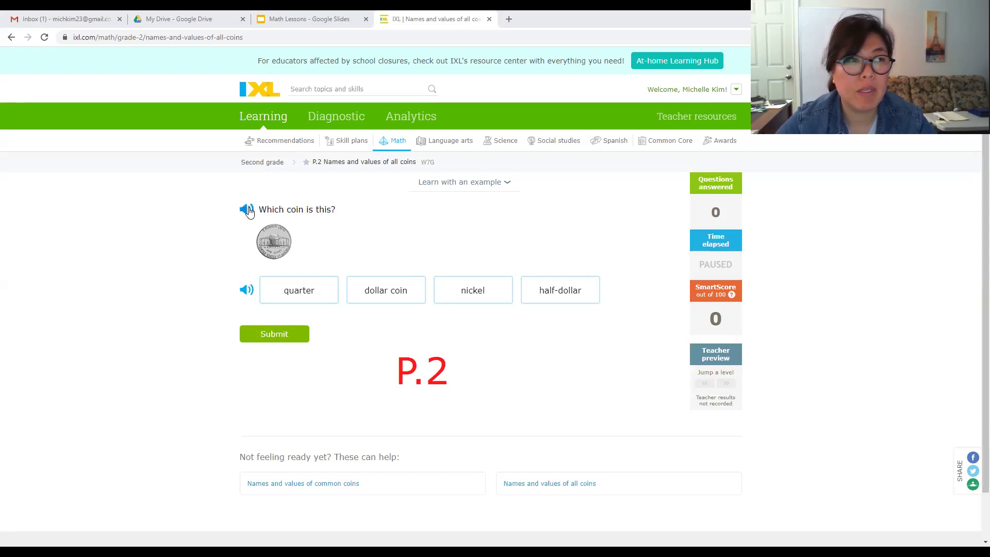
- Hear the question and choices read aloud, then answer 'nickel' and submit
{"action": "left_click", "coordinate": [248, 212]}
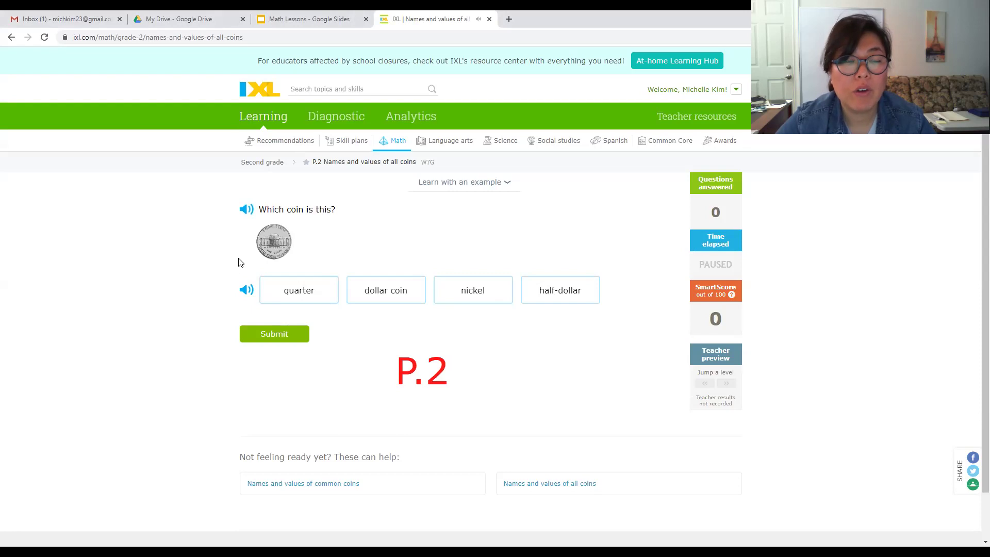
{"action": "left_click", "coordinate": [246, 291]}
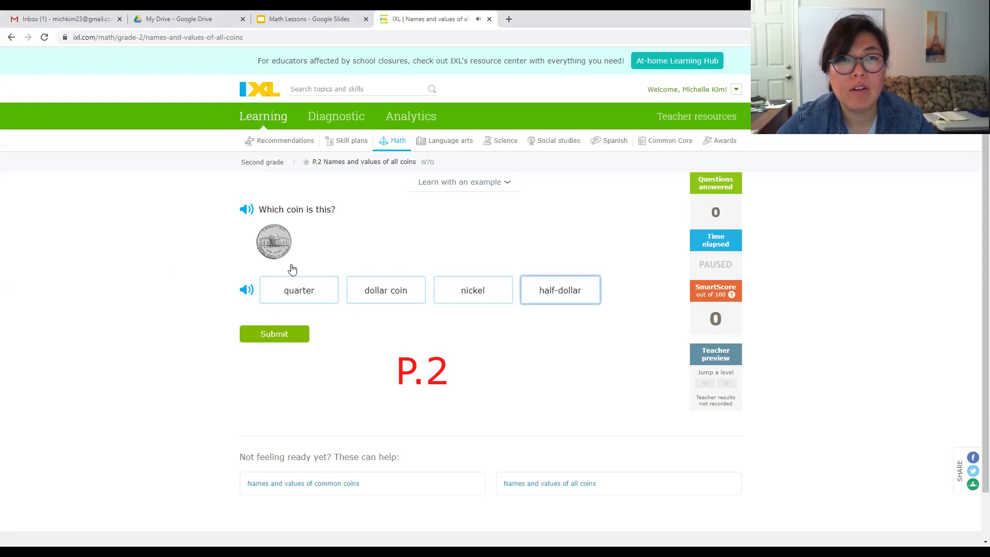
{"action": "left_click", "coordinate": [466, 288]}
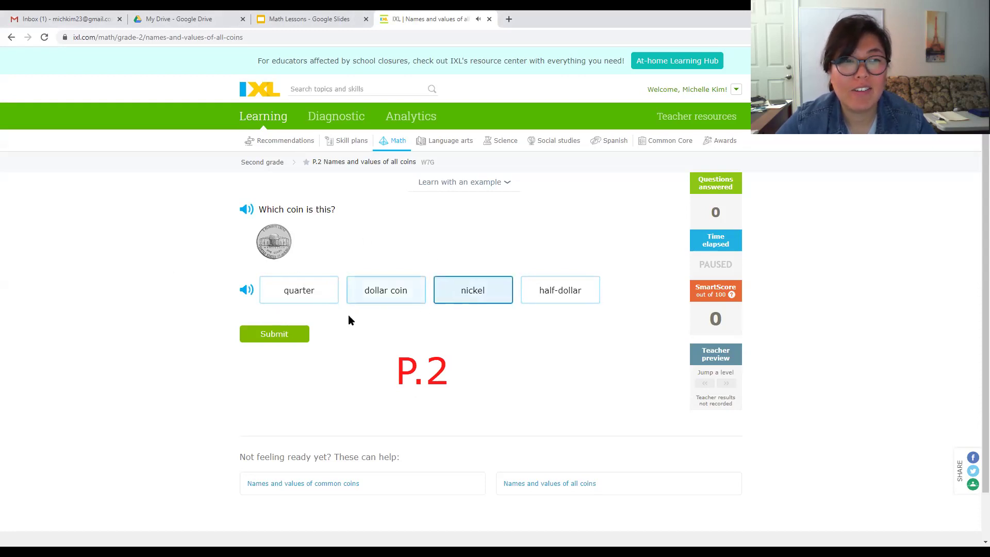
{"action": "left_click", "coordinate": [283, 337]}
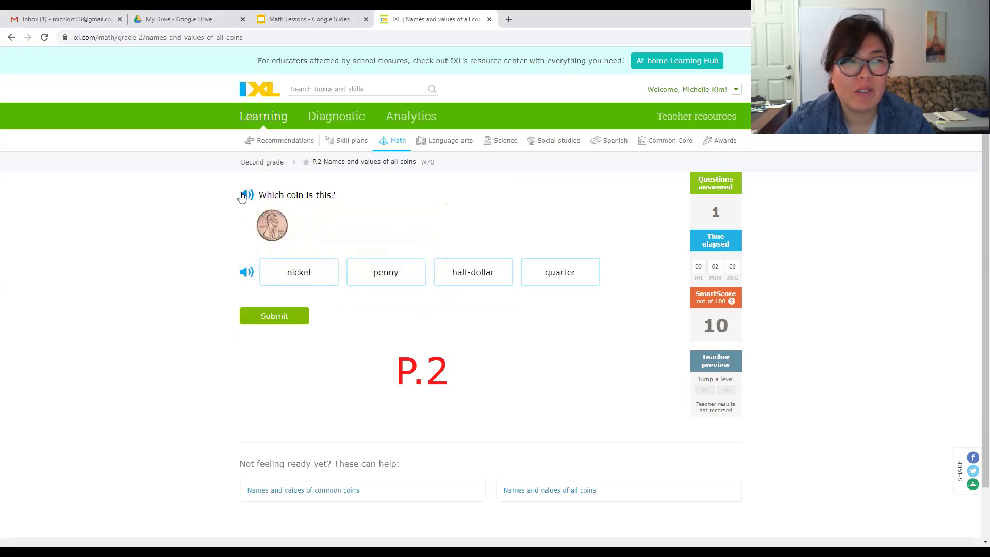
- Hear the choices, then answer 'penny' and 'dollar coin' correctly, reaching SmartScore 28
{"action": "left_click", "coordinate": [246, 272]}
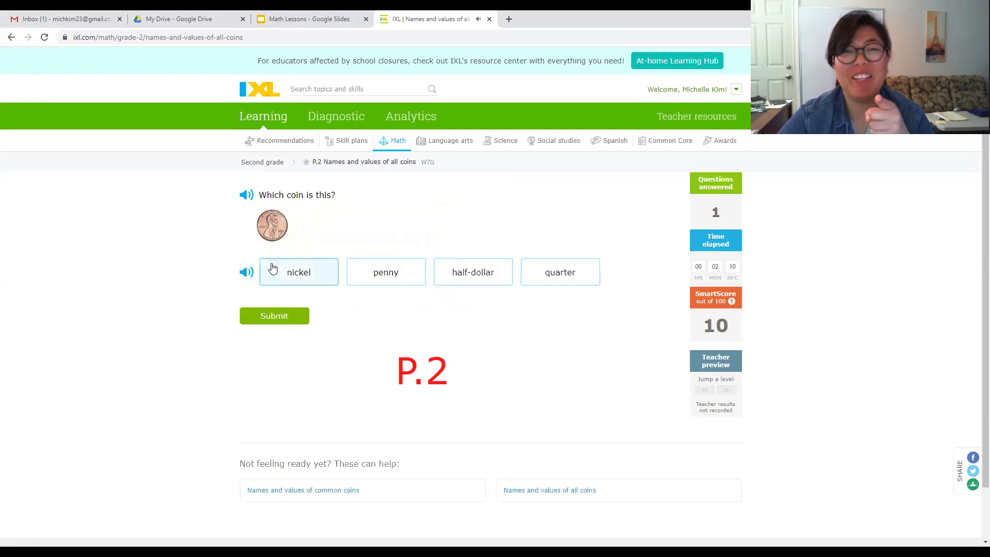
{"action": "left_click", "coordinate": [402, 273]}
{"action": "left_click", "coordinate": [287, 317]}
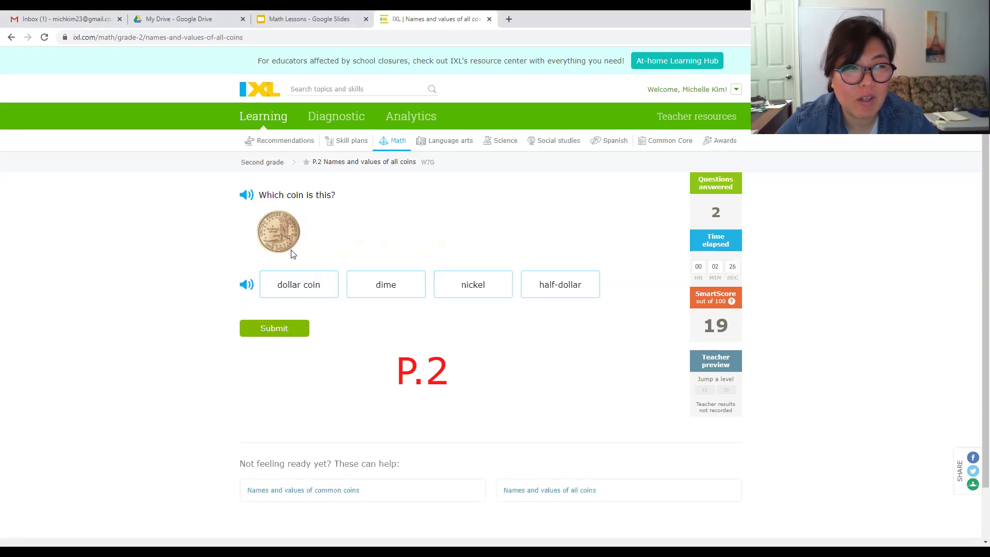
{"action": "left_click", "coordinate": [303, 284]}
{"action": "left_click", "coordinate": [285, 329]}
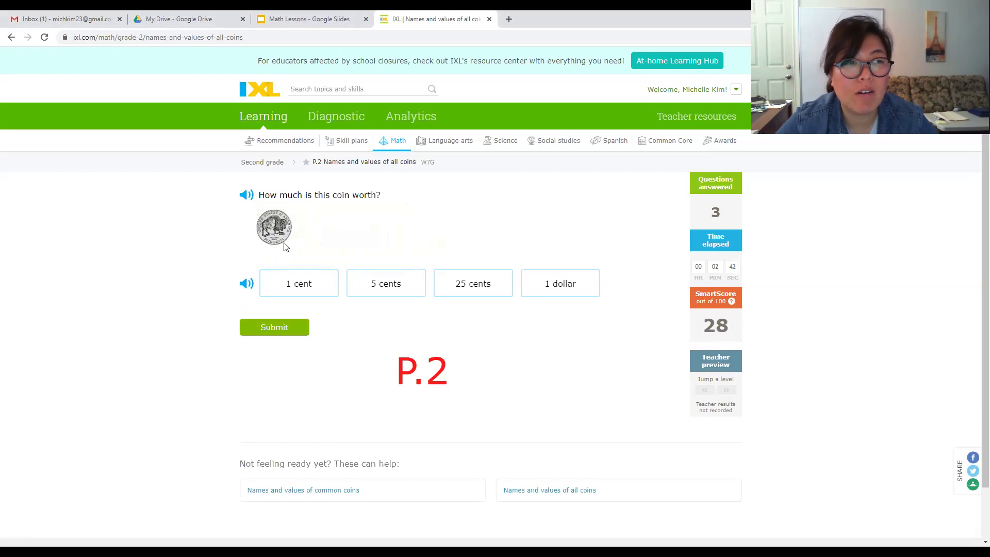
- Answer '5 cents' for the nickel's value and submit, lifting SmartScore to 36
{"action": "left_click", "coordinate": [389, 288]}
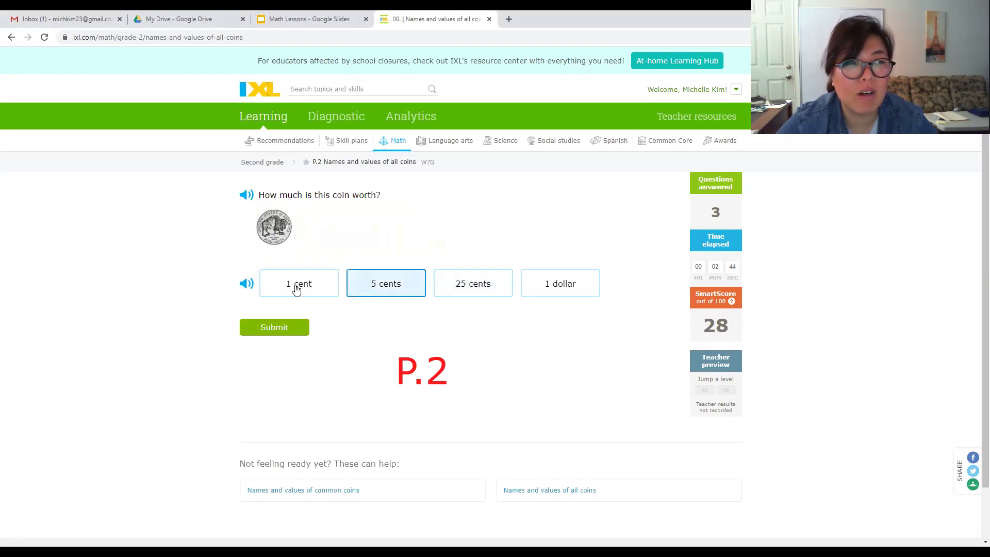
{"action": "left_click", "coordinate": [280, 327]}
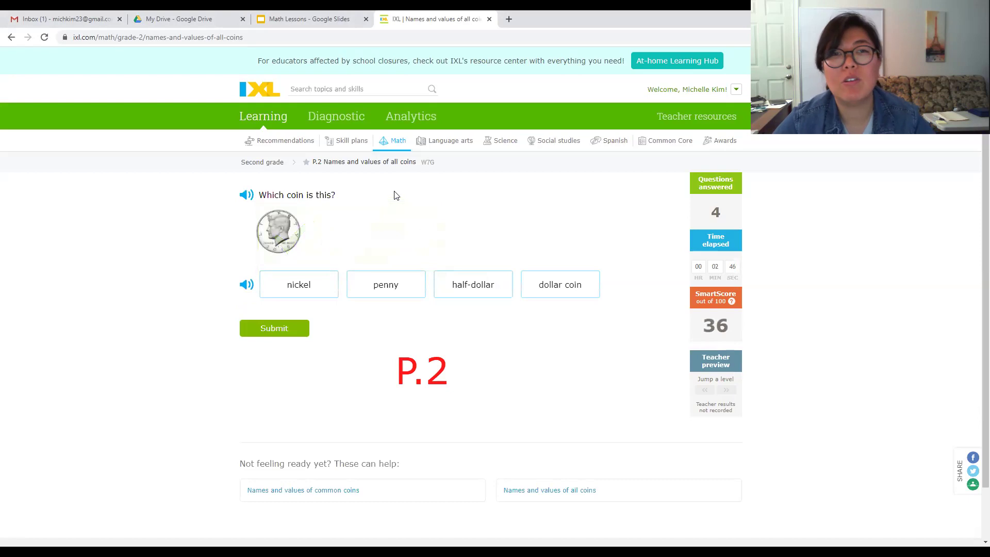